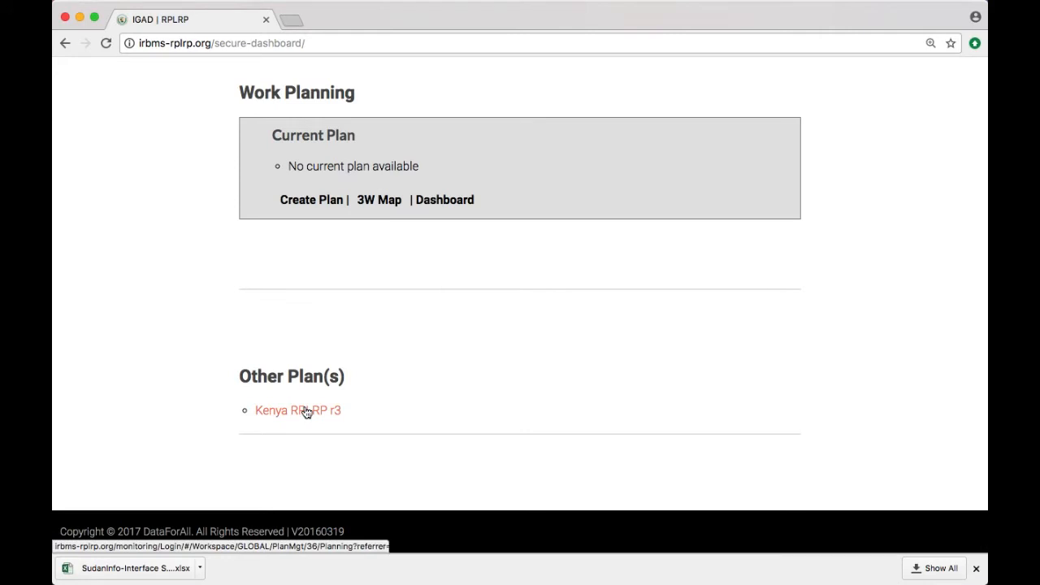
# Step: Open the Kenya RPLRP r3 plan and collapse its whole planning hierarchy to the Project Development Objective
pyautogui.click(306, 412)
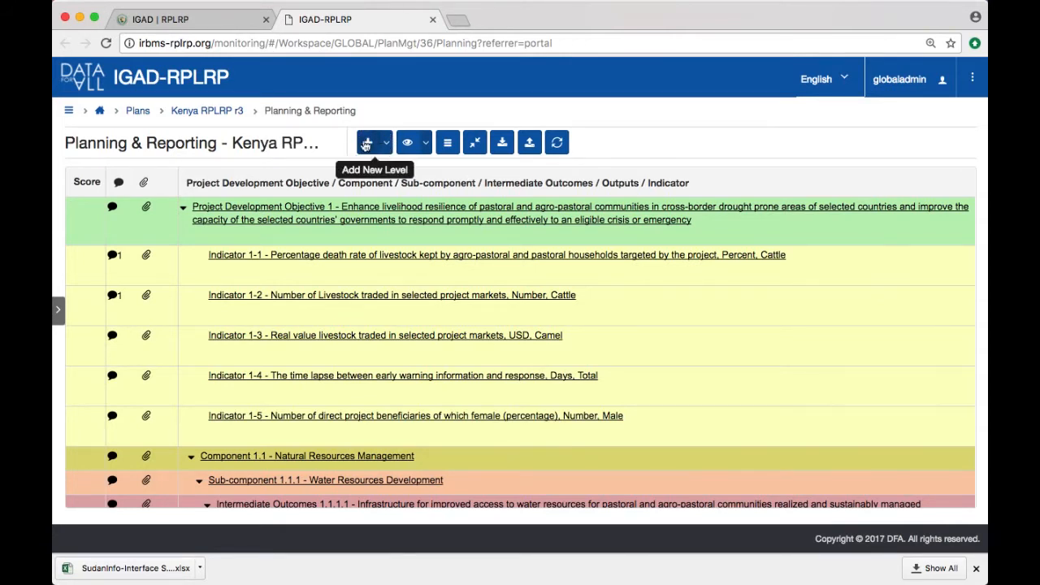
pyautogui.scroll(-1, 376, 242)
pyautogui.scroll(1, 376, 241)
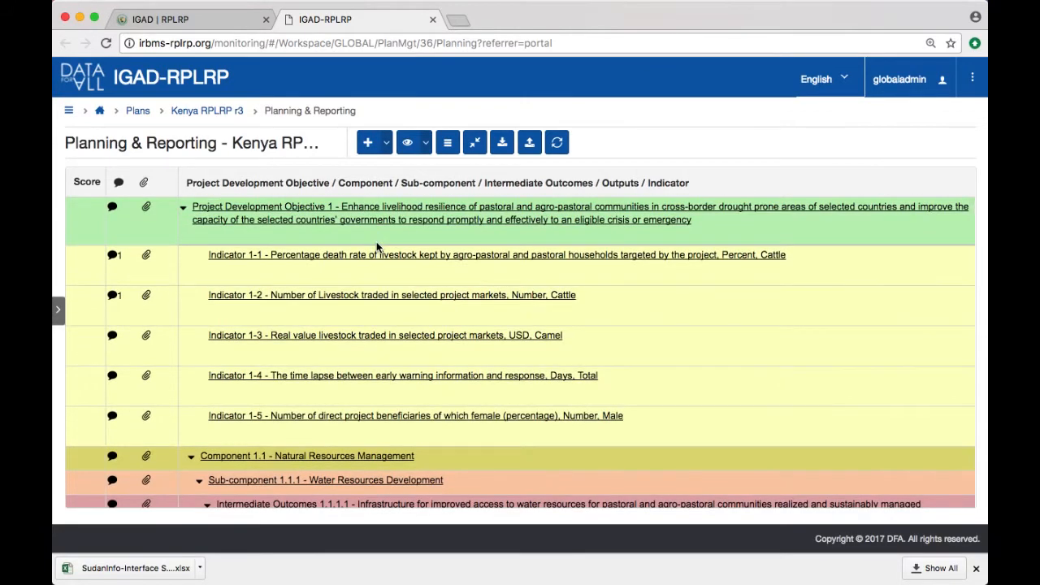
pyautogui.click(475, 144)
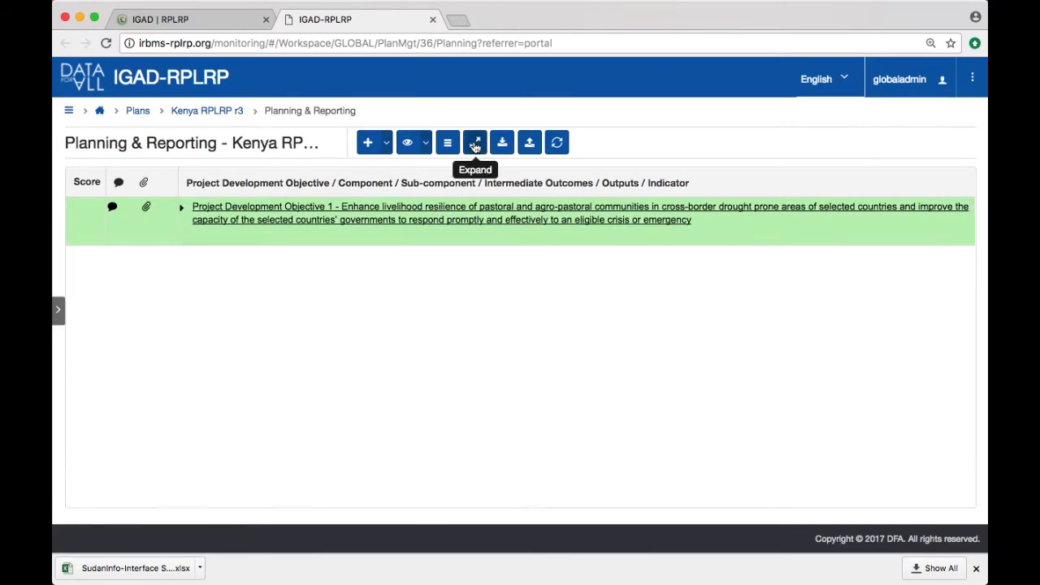
# Step: Expand Project Development Objective 1 through Component 1.1 and Sub-component 1.1.1 down to the outputs of Intermediate Outcomes 1.1.1.1
pyautogui.click(183, 208)
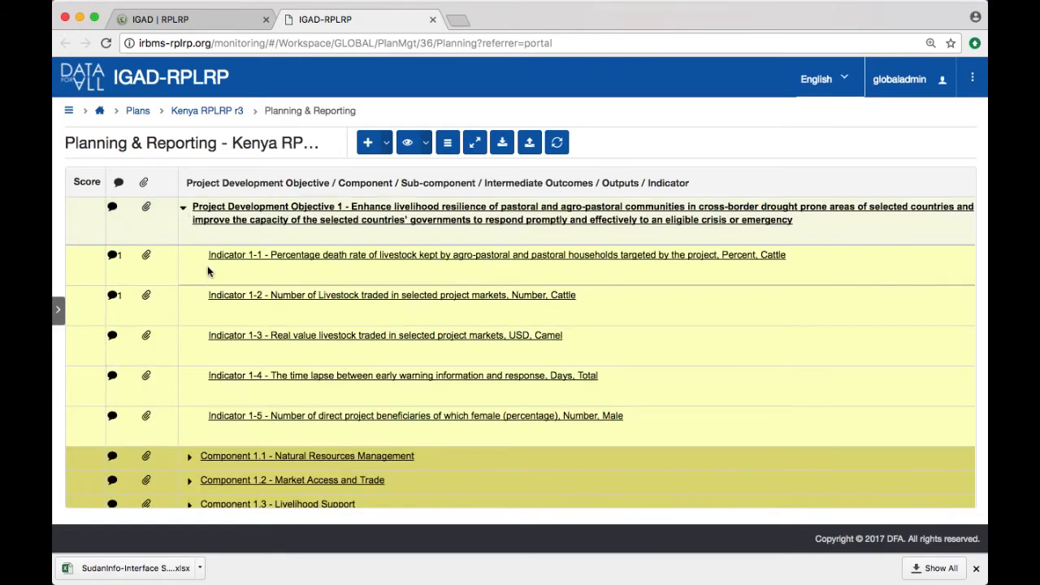
pyautogui.scroll(-1, 261, 336)
pyautogui.scroll(1, 263, 337)
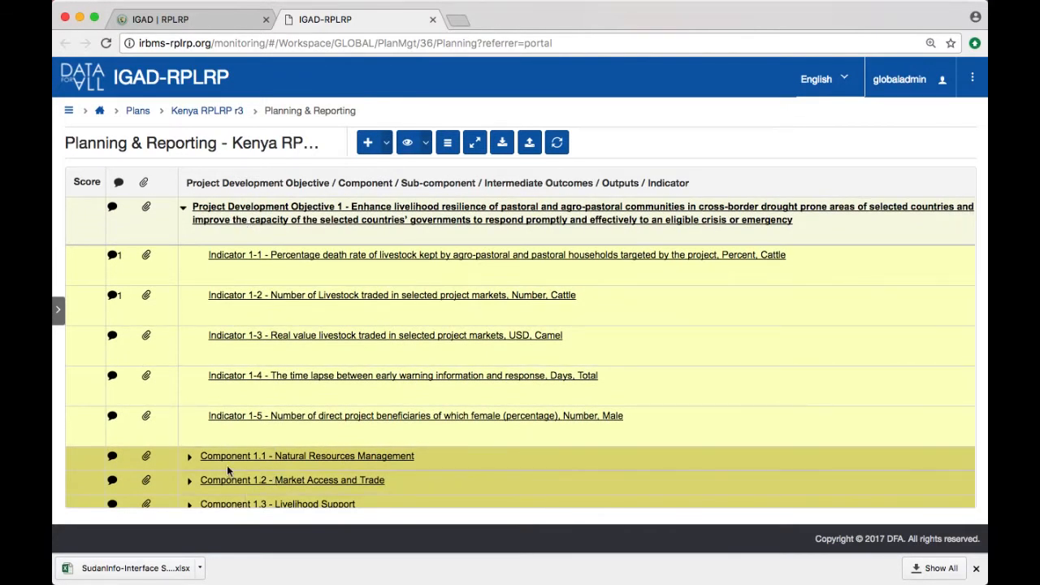
pyautogui.click(190, 461)
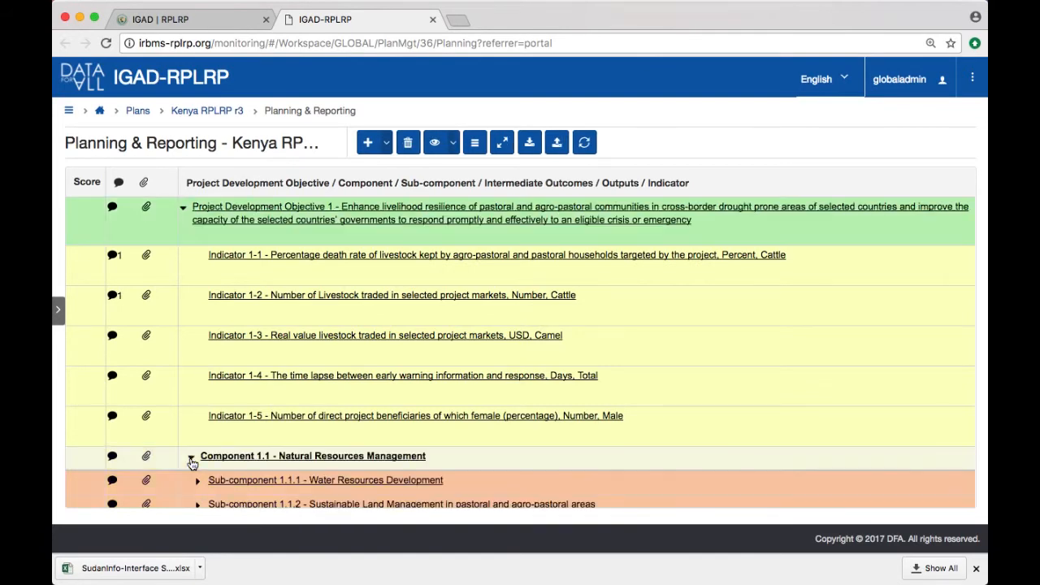
pyautogui.scroll(-2, 199, 431)
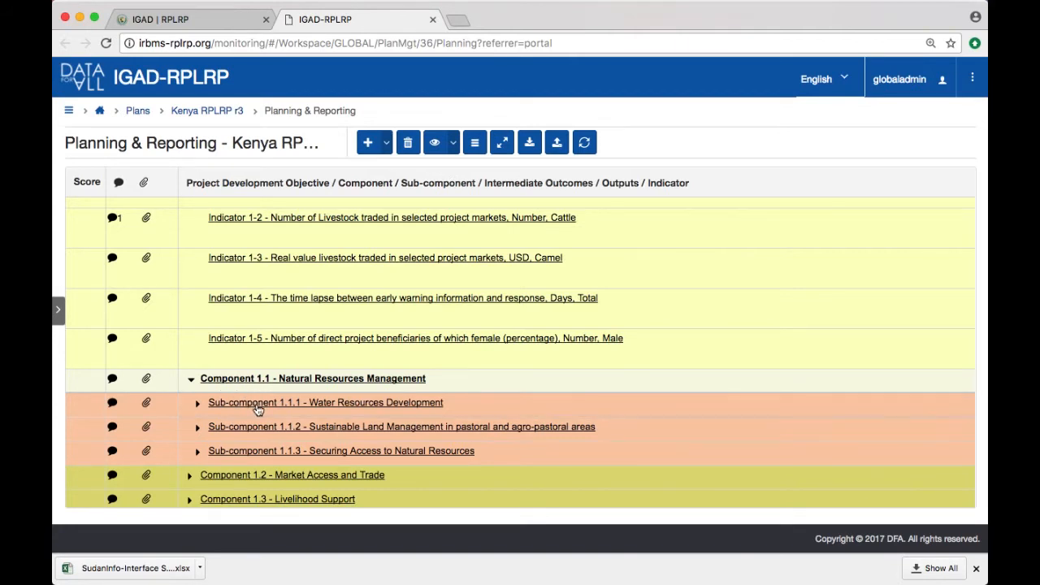
pyautogui.click(199, 404)
pyautogui.scroll(-2, 212, 404)
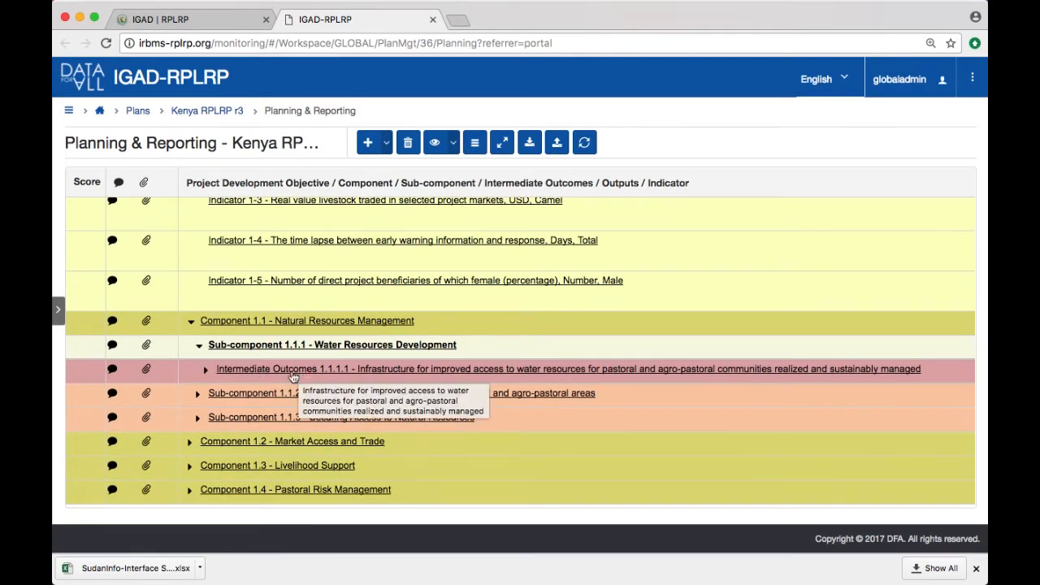
pyautogui.click(206, 372)
pyautogui.scroll(-3, 244, 396)
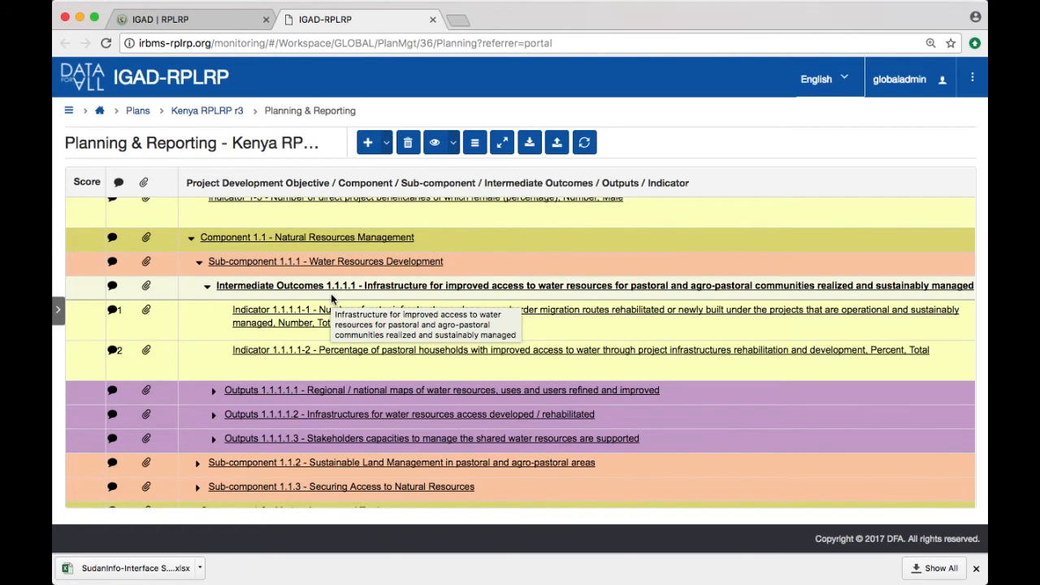
# Step: Start a new Outputs level under Intermediate Outcomes 1.1.1.1
pyautogui.click(192, 289)
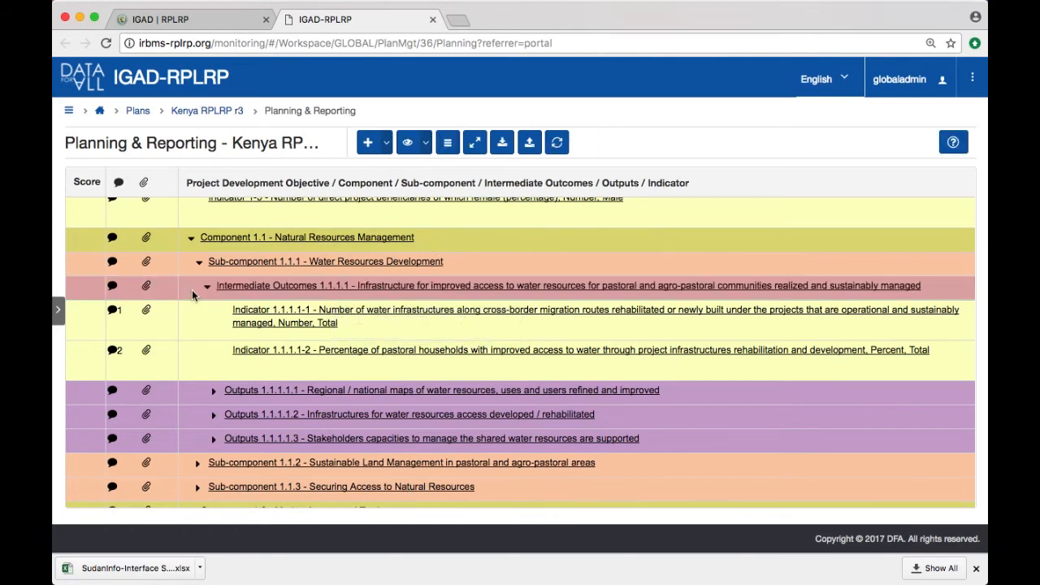
pyautogui.click(197, 291)
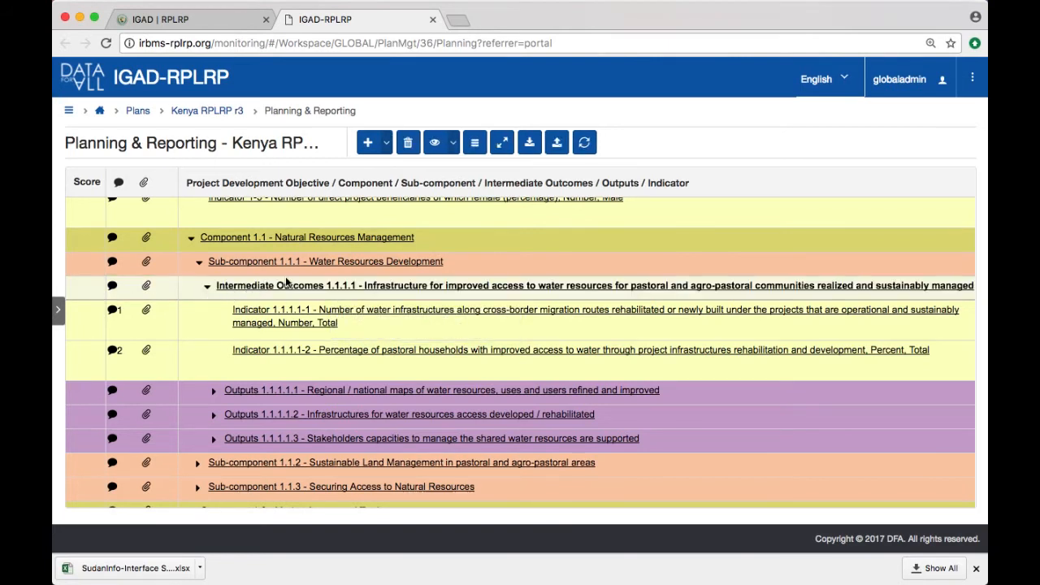
pyautogui.click(385, 145)
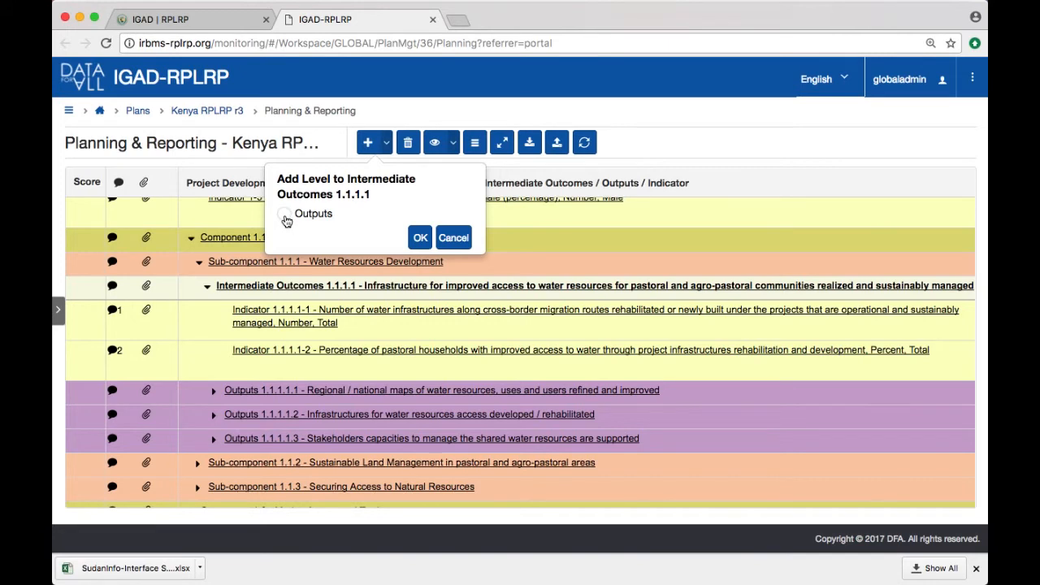
pyautogui.click(286, 218)
pyautogui.click(419, 237)
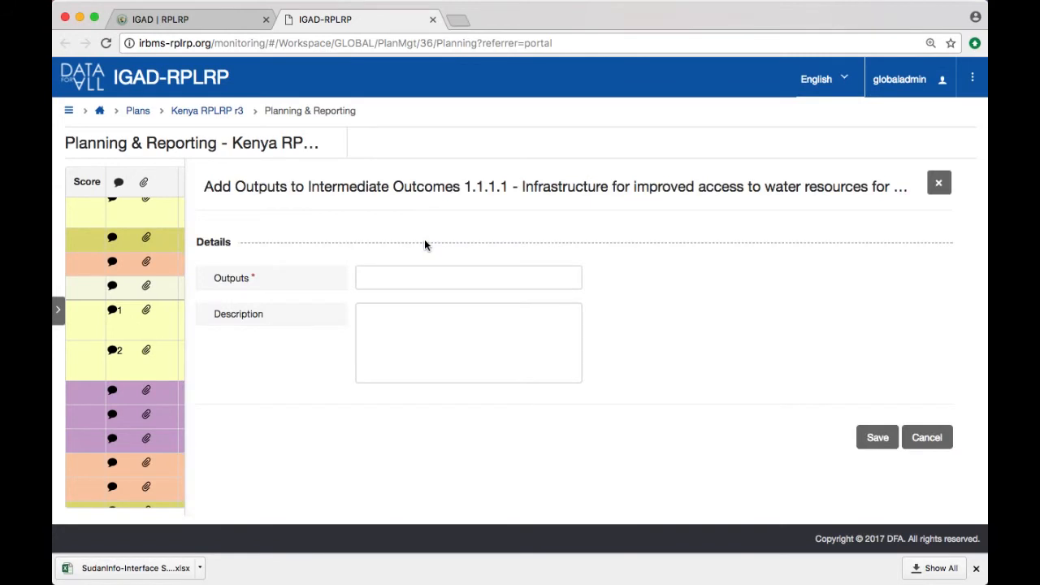
# Step: Name the new output "Demo Output", save it without a description, and close its details
pyautogui.click(409, 277)
pyautogui.write('Demo Output')
pyautogui.click(439, 363)
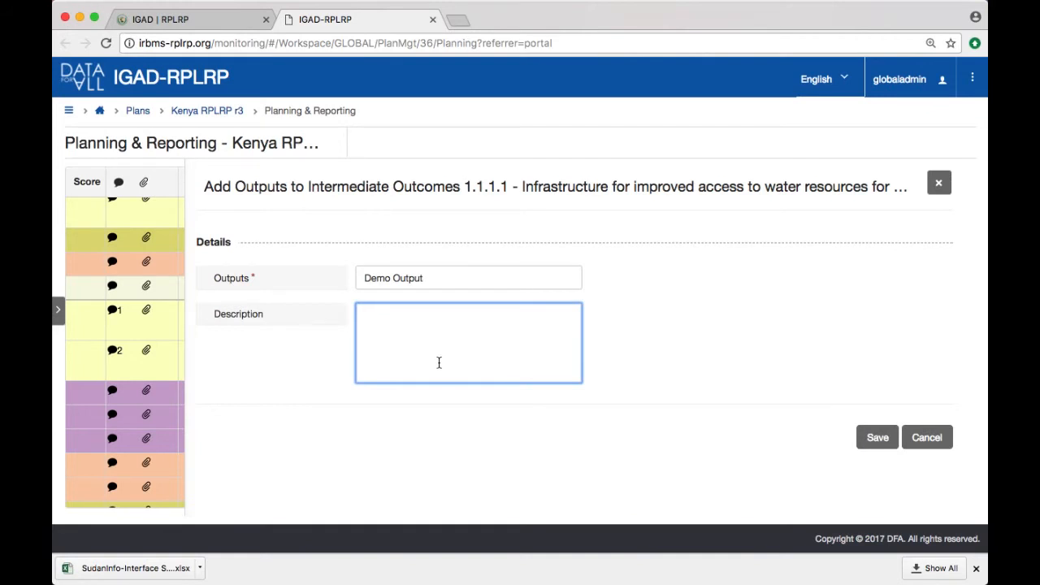
pyautogui.click(891, 437)
pyautogui.click(937, 185)
# Step: Start a new Indicator level under Demo Output and choose "Demo indicator, Number" as the indicator
pyautogui.scroll(-2, 729, 262)
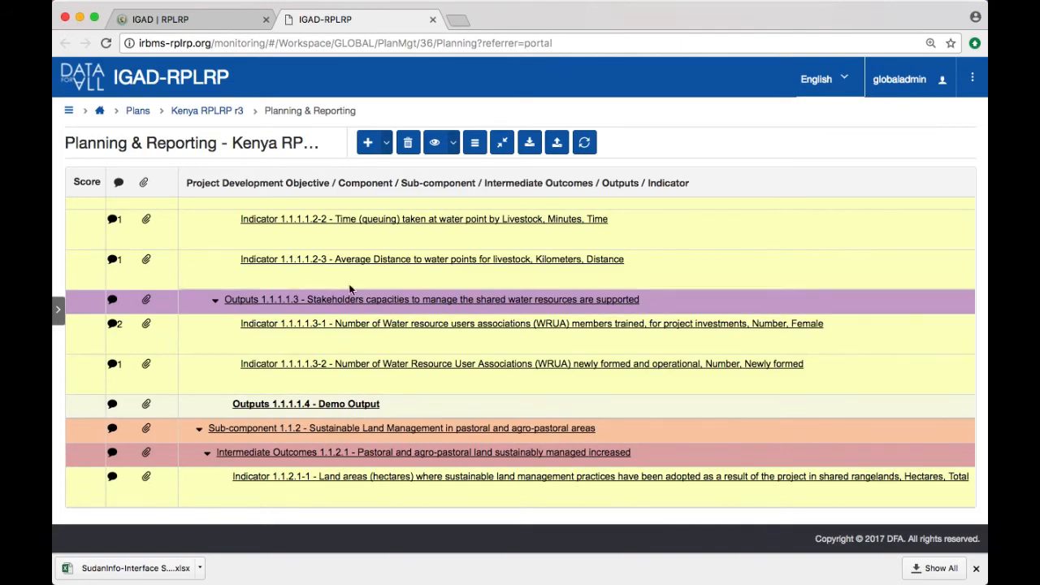
pyautogui.scroll(5, 350, 289)
pyautogui.scroll(-4, 350, 290)
pyautogui.scroll(-1, 350, 289)
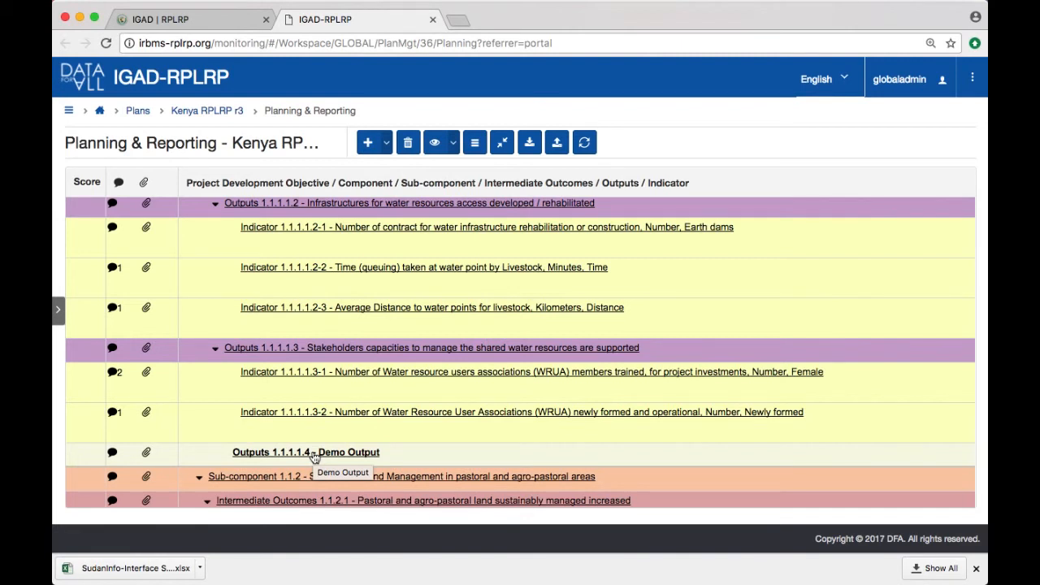
pyautogui.click(487, 459)
pyautogui.click(488, 459)
pyautogui.click(387, 144)
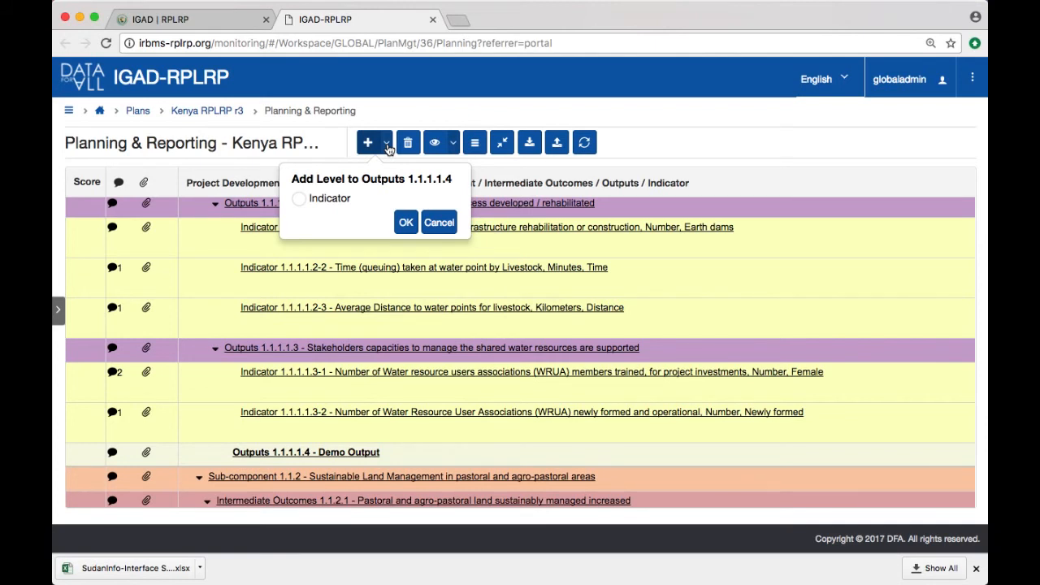
pyautogui.click(300, 201)
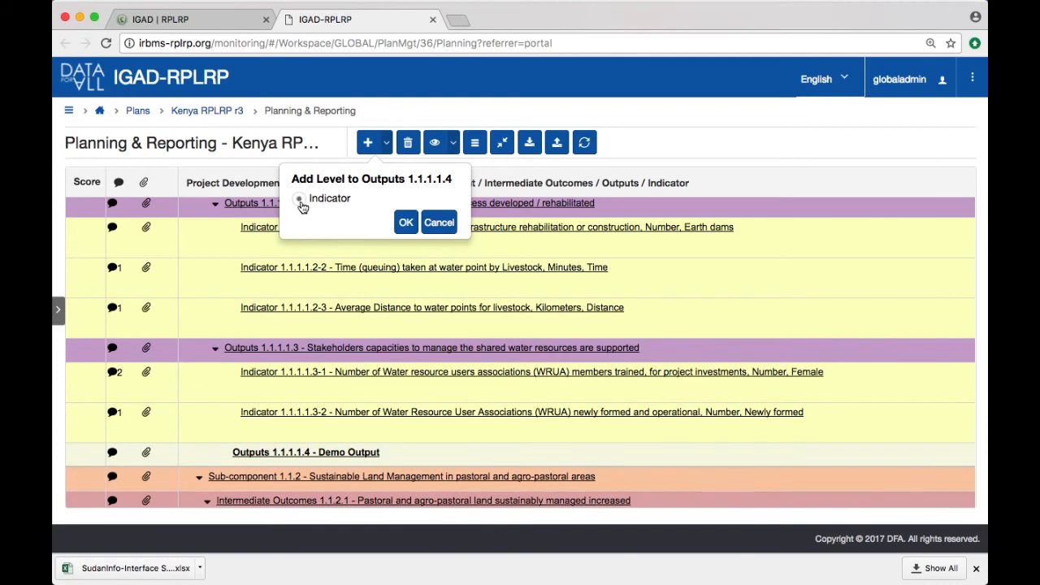
pyautogui.click(406, 222)
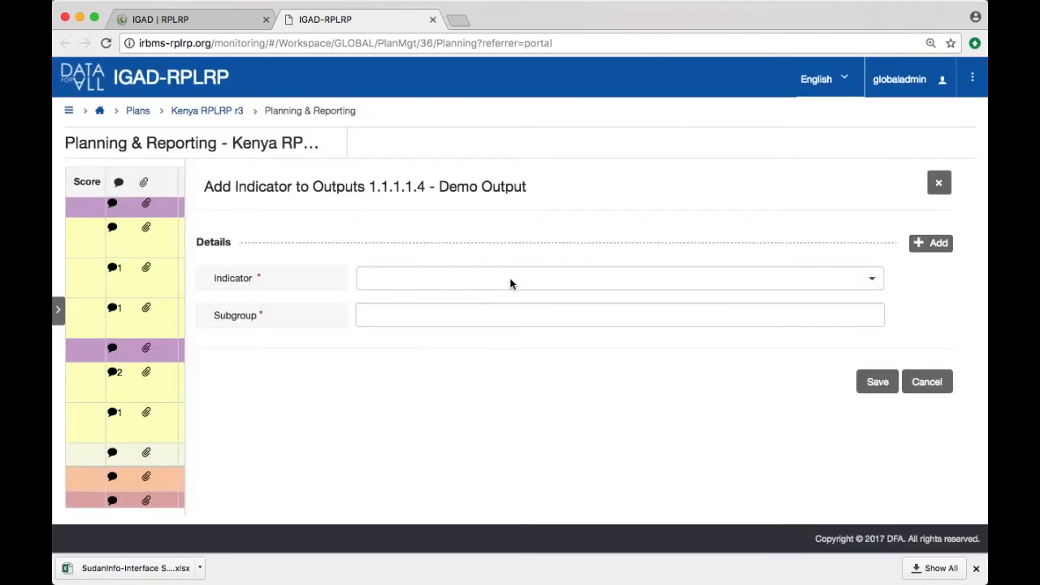
pyautogui.click(448, 283)
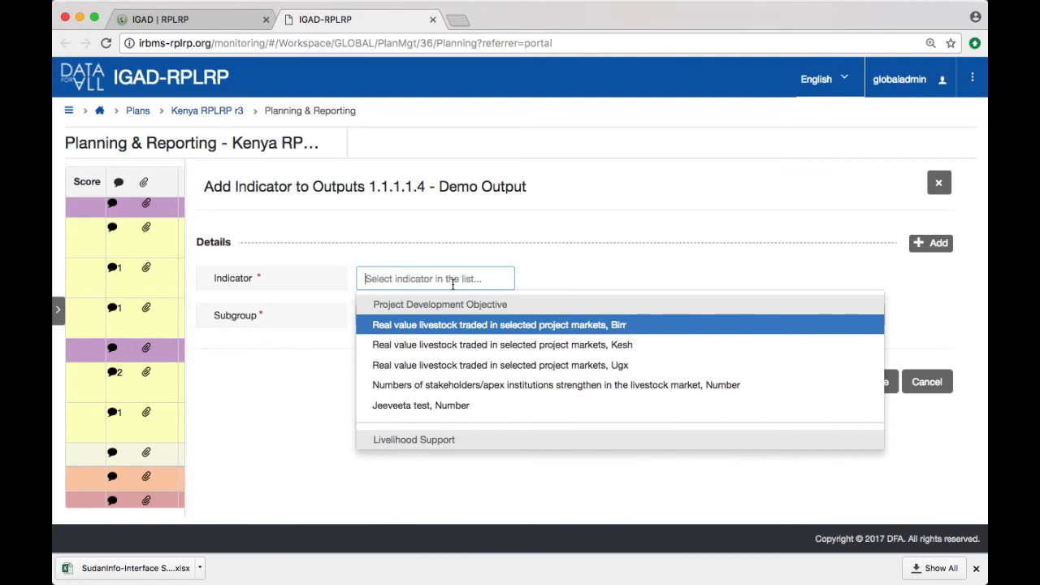
pyautogui.write('demo')
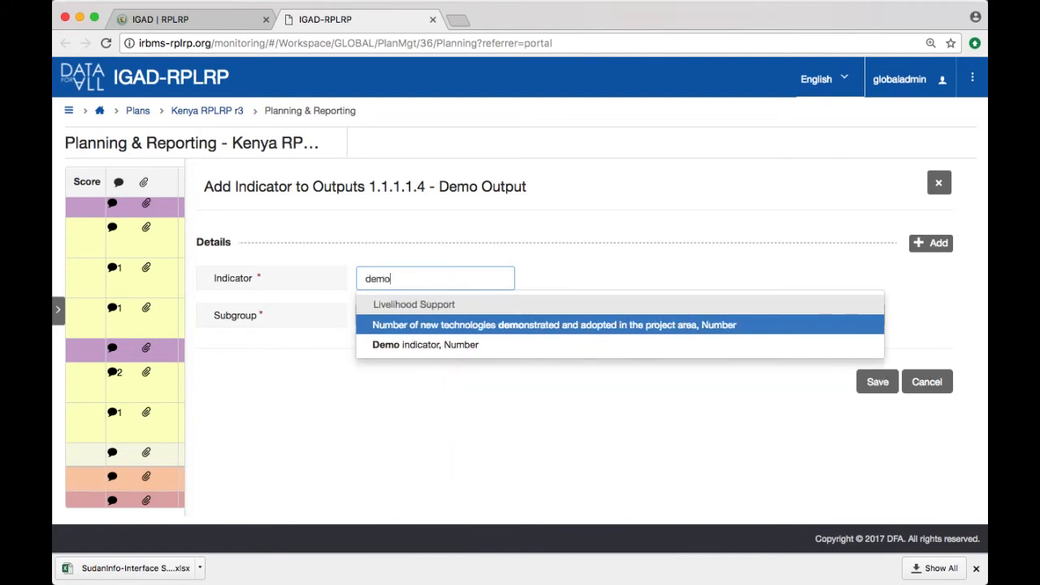
pyautogui.click(455, 346)
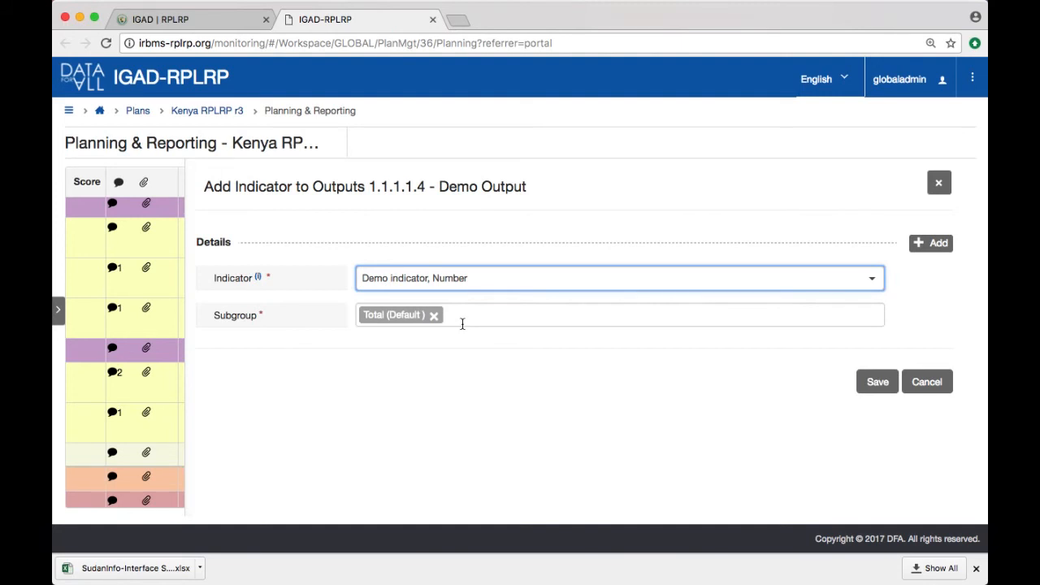
# Step: Add the Male and Female subgroups to the indicator alongside the default Total and save it
pyautogui.click(463, 320)
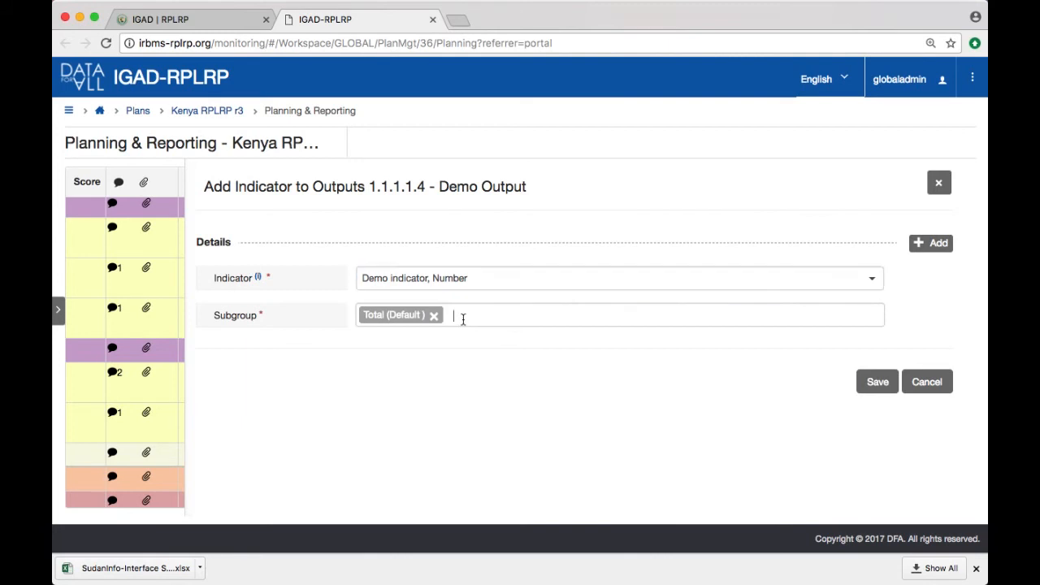
pyautogui.write('ma')
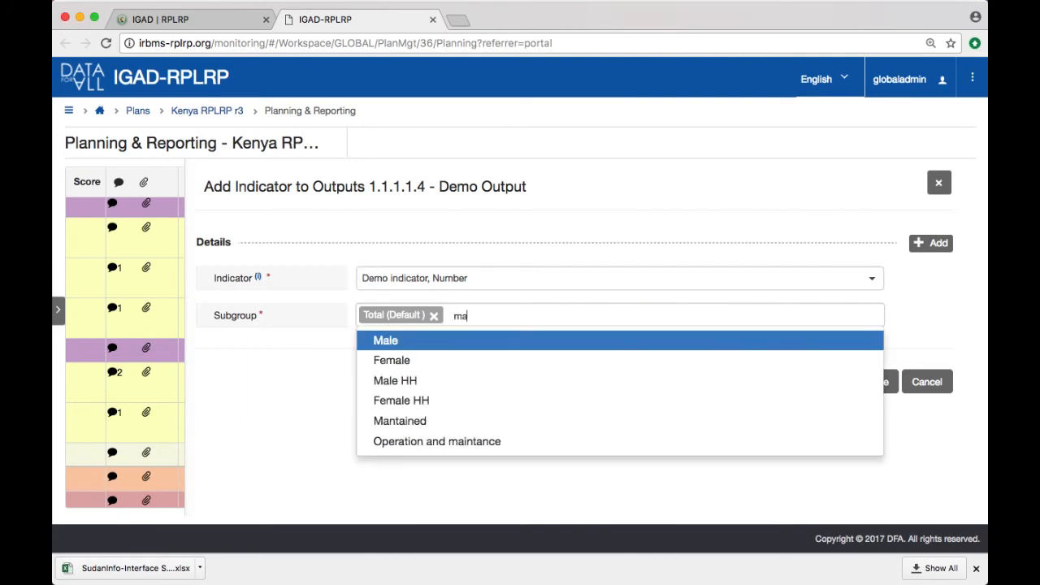
pyautogui.click(471, 341)
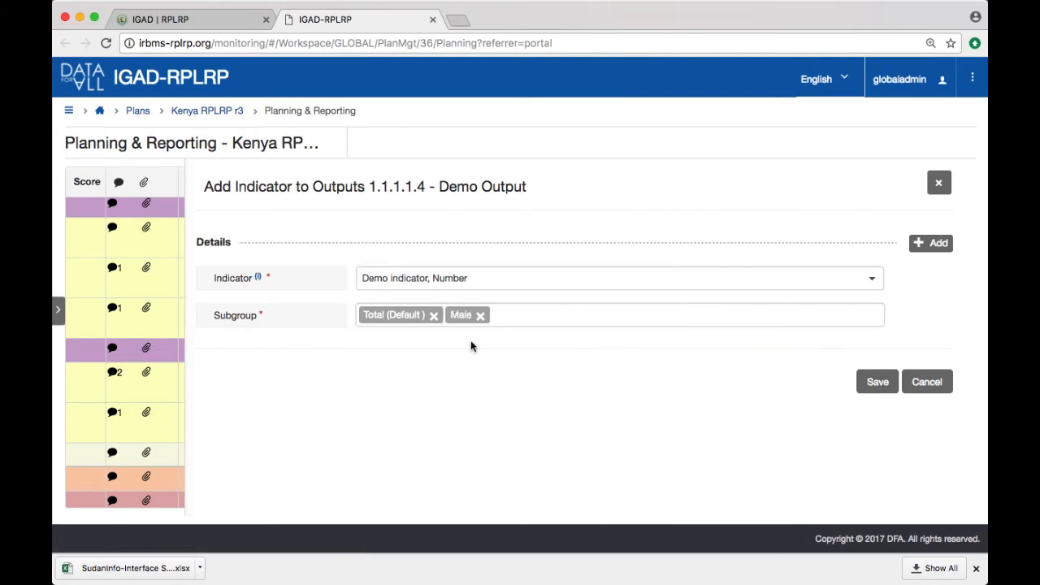
pyautogui.click(536, 320)
pyautogui.write('f')
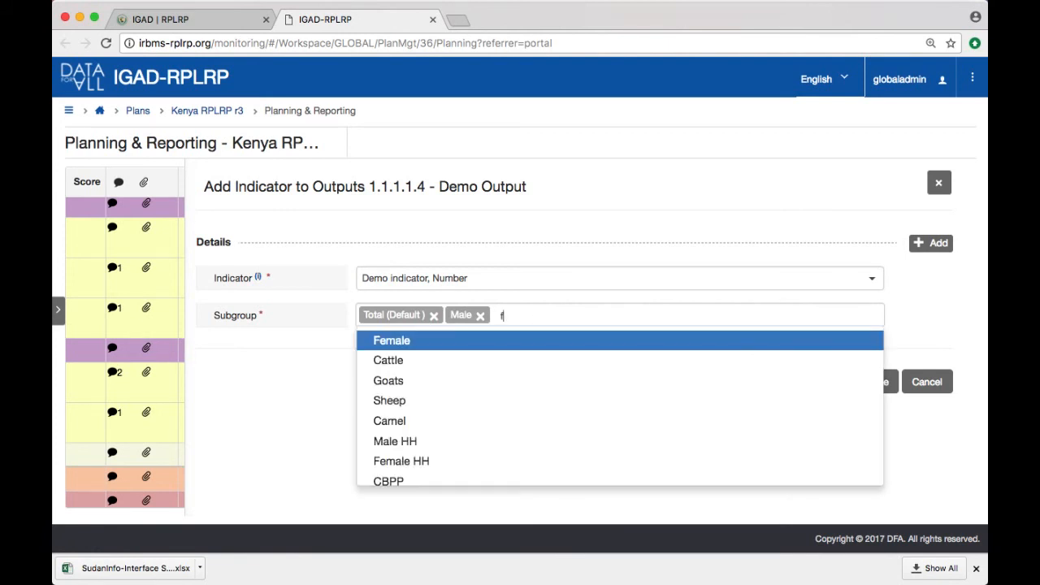
pyautogui.write('ema')
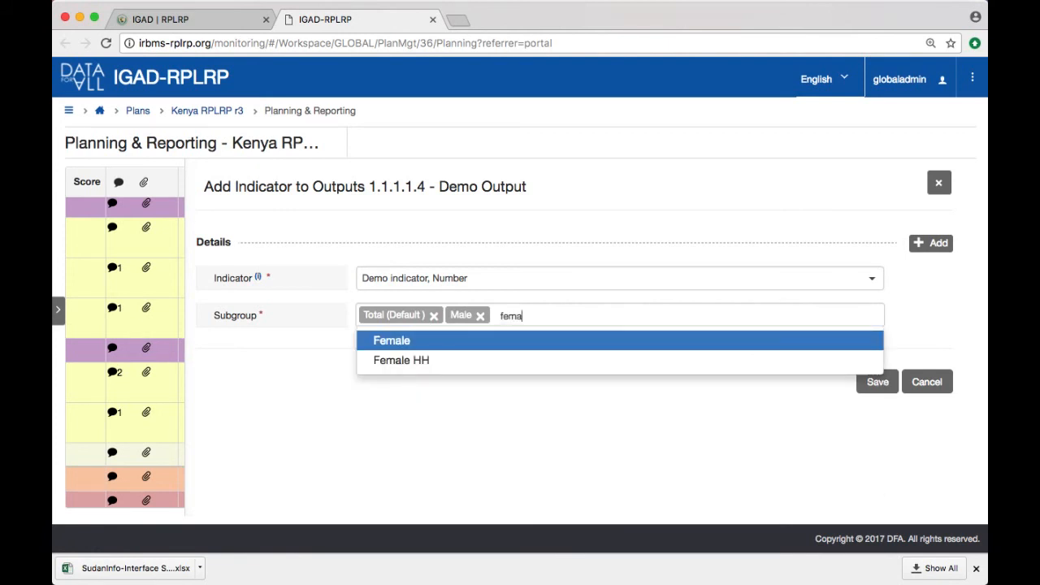
pyautogui.click(533, 348)
pyautogui.click(876, 384)
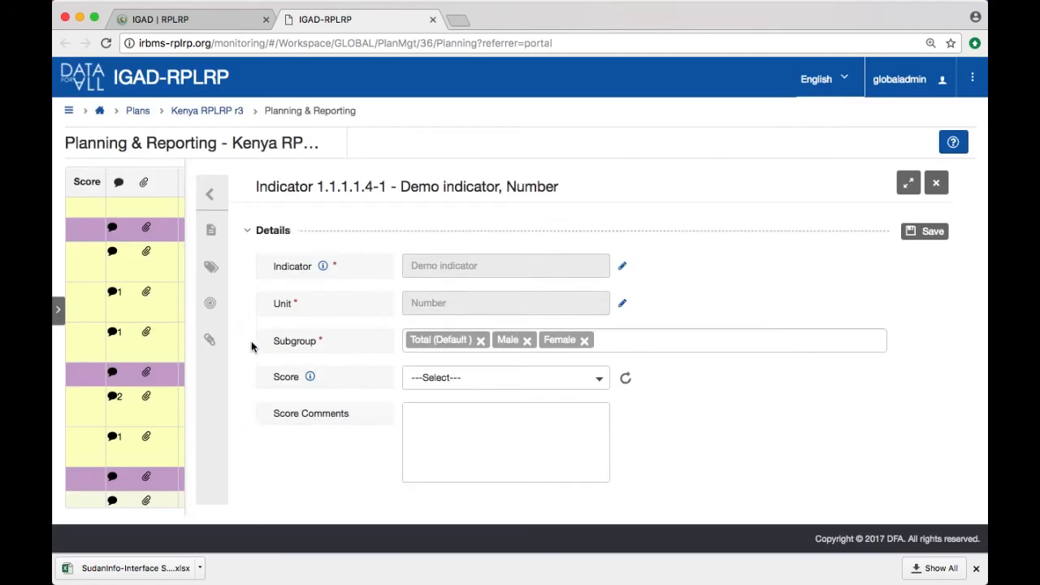
# Step: Examine the new indicator's score options and its table of baseline, planned and actual data by quarter
pyautogui.scroll(-2, 251, 343)
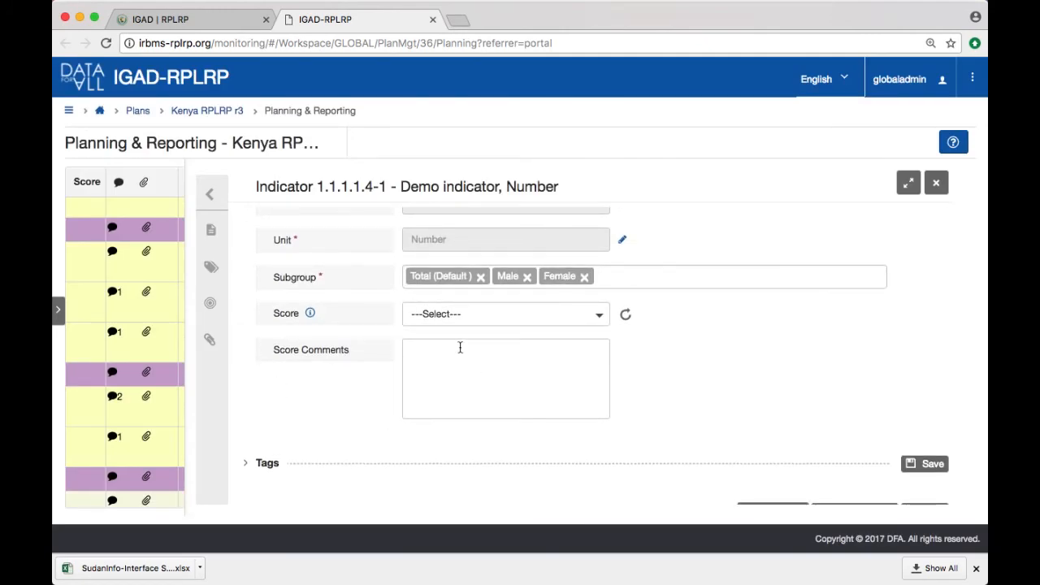
pyautogui.click(546, 315)
pyautogui.click(545, 317)
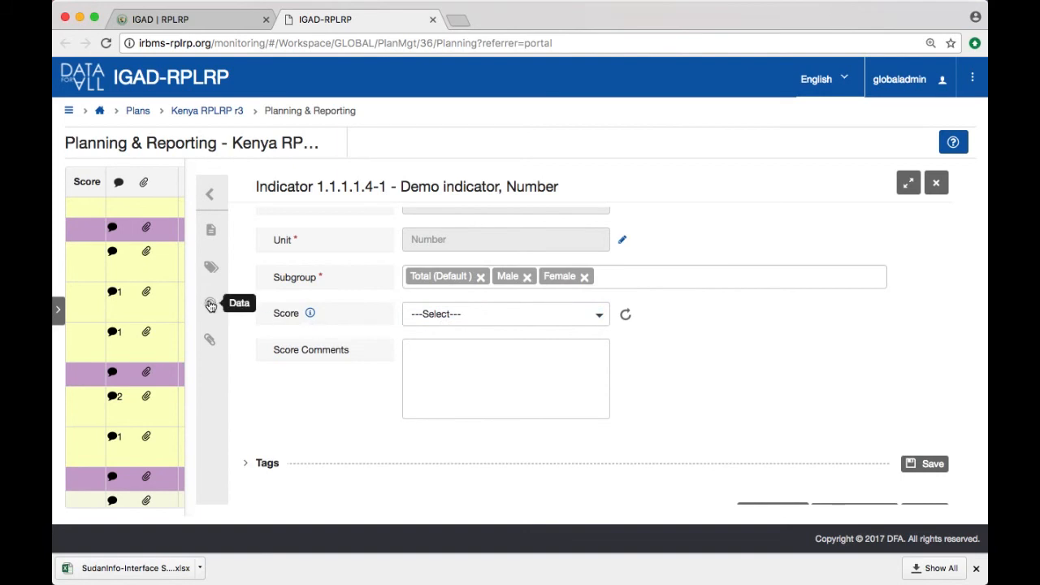
pyautogui.click(210, 305)
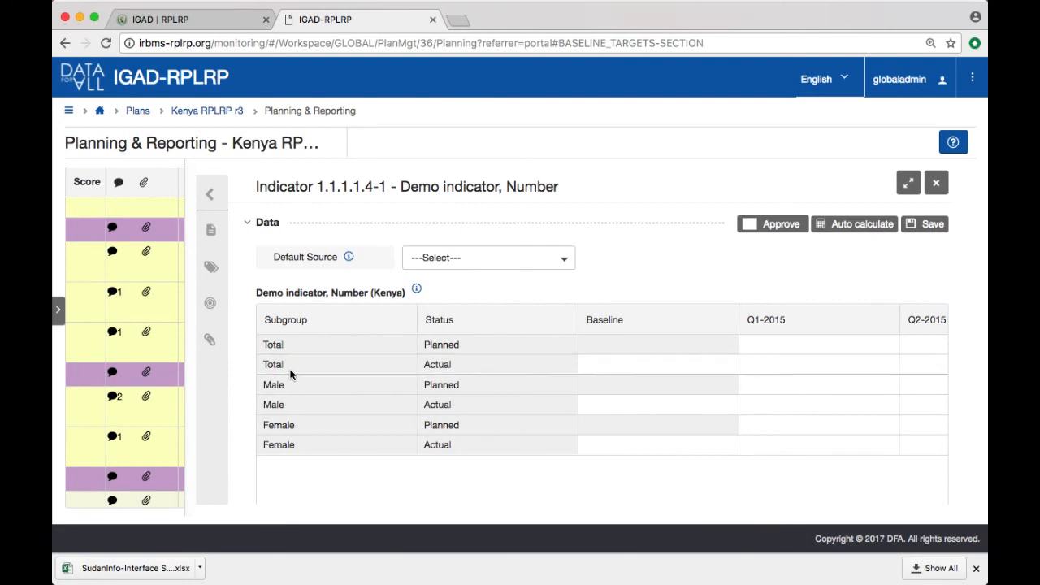
pyautogui.hscroll(2, 705, 415)
pyautogui.hscroll(20, 706, 413)
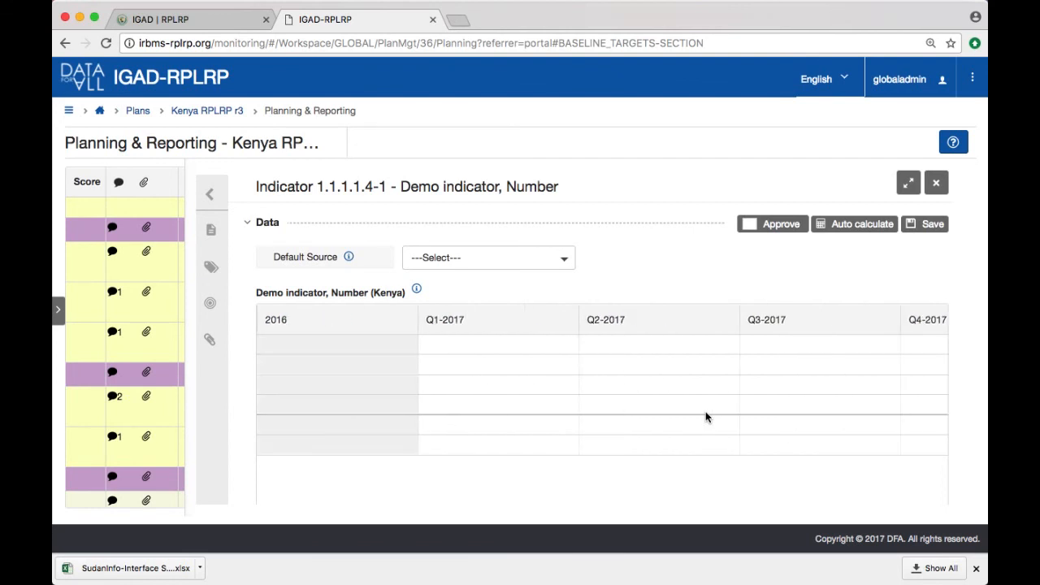
pyautogui.hscroll(-20, 705, 417)
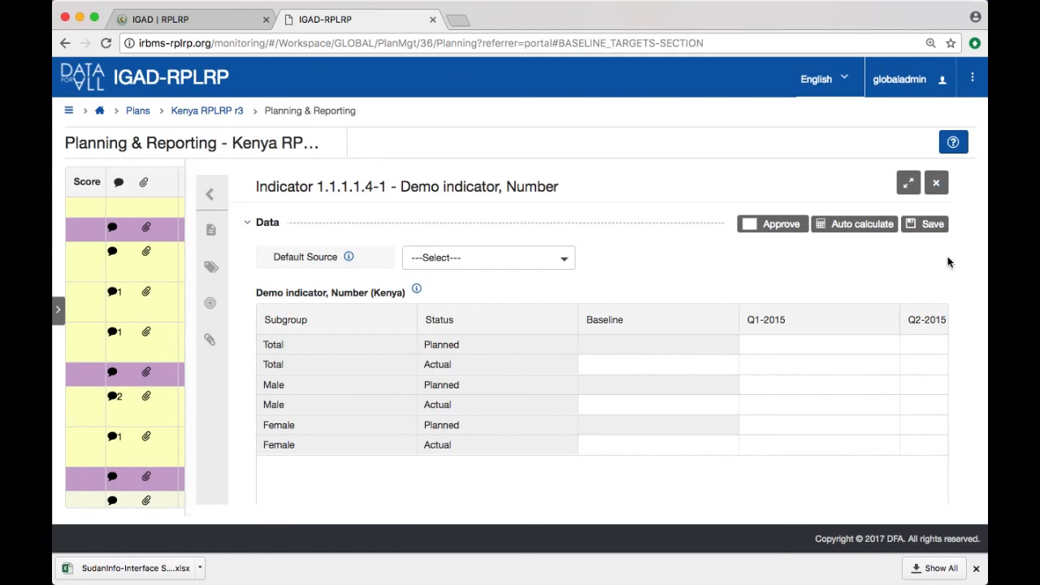
# Step: Save the demo indicator's data section and close its details to return to the plan hierarchy
pyautogui.click(939, 228)
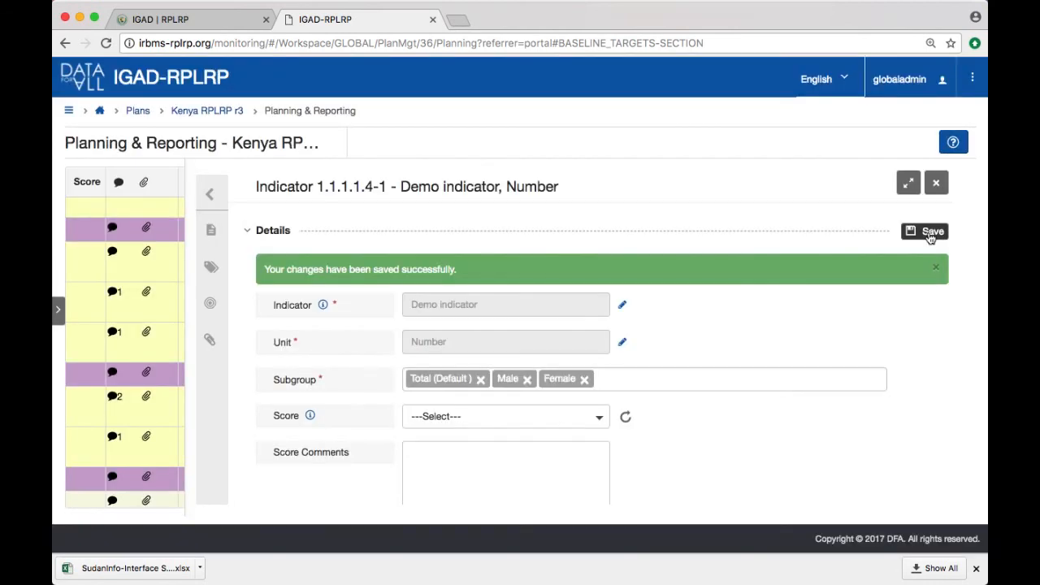
pyautogui.click(936, 183)
pyautogui.scroll(-4, 482, 386)
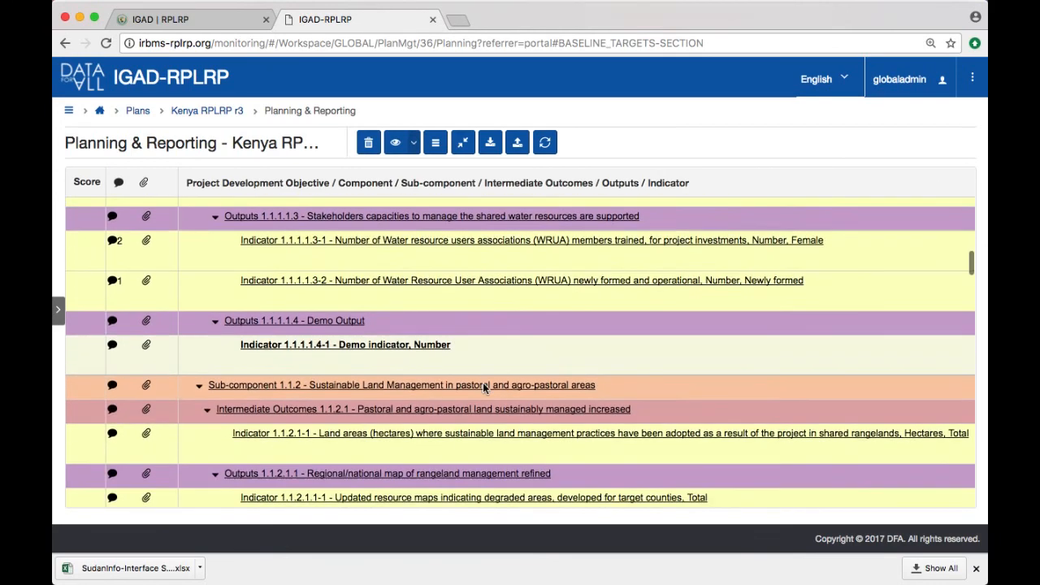